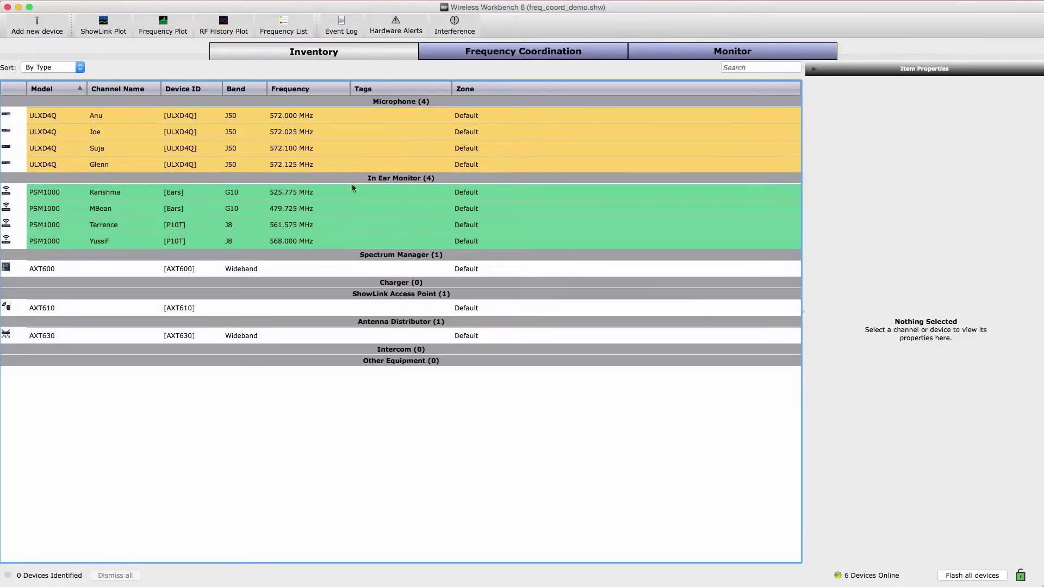
Add five Shure SLX G8 microphones to the inventory and go to Frequency Coordination
left_click(50, 32)
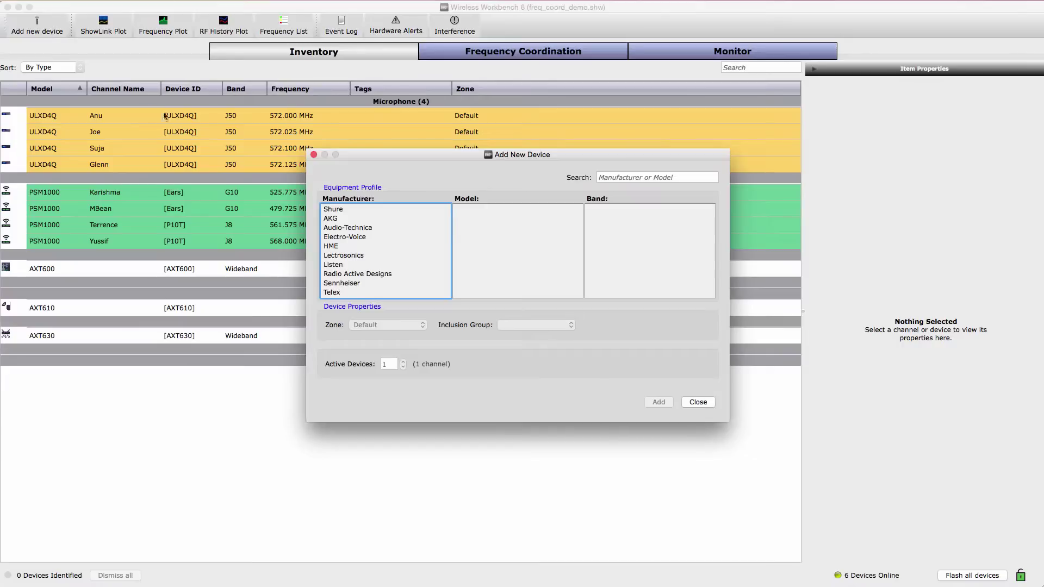
left_click(328, 210)
scroll(510, 270, "down", 8)
scroll(499, 272, "down", 3)
left_click(478, 255)
left_click(601, 246)
left_click(403, 361)
left_click(403, 361)
left_click(403, 361)
left_click(403, 361)
left_click(658, 402)
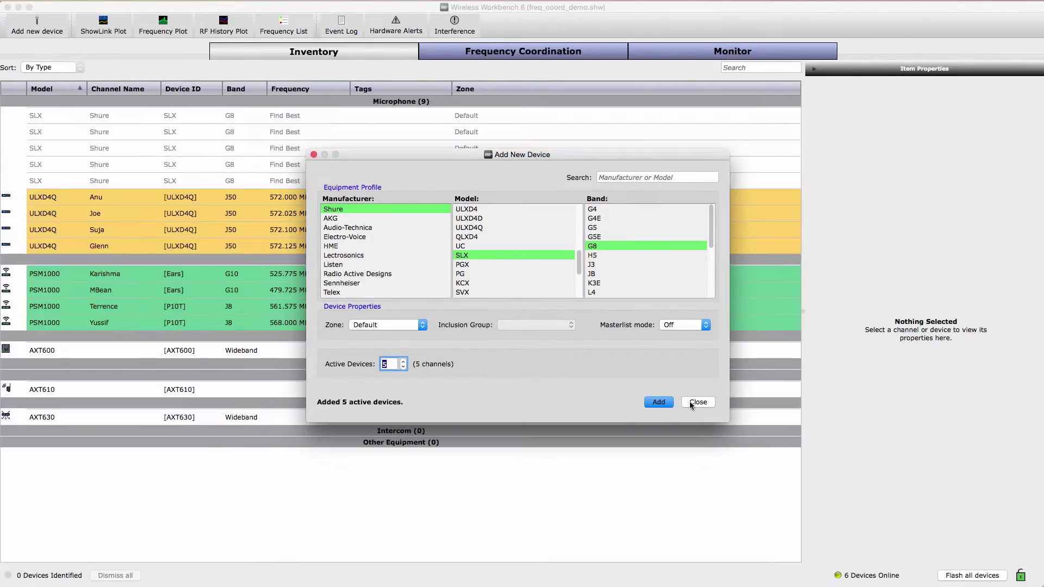
left_click(689, 402)
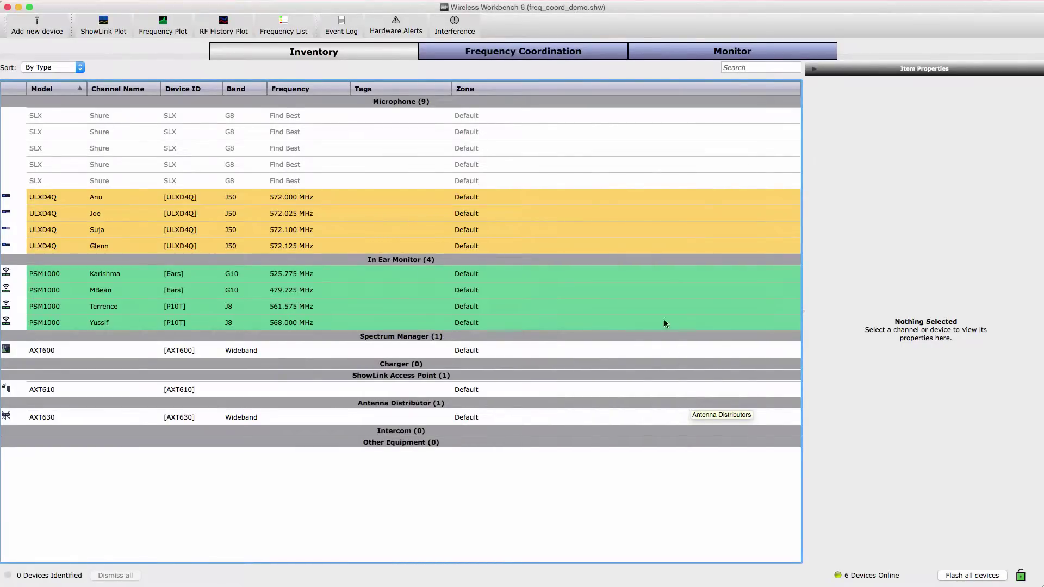
left_click(600, 54)
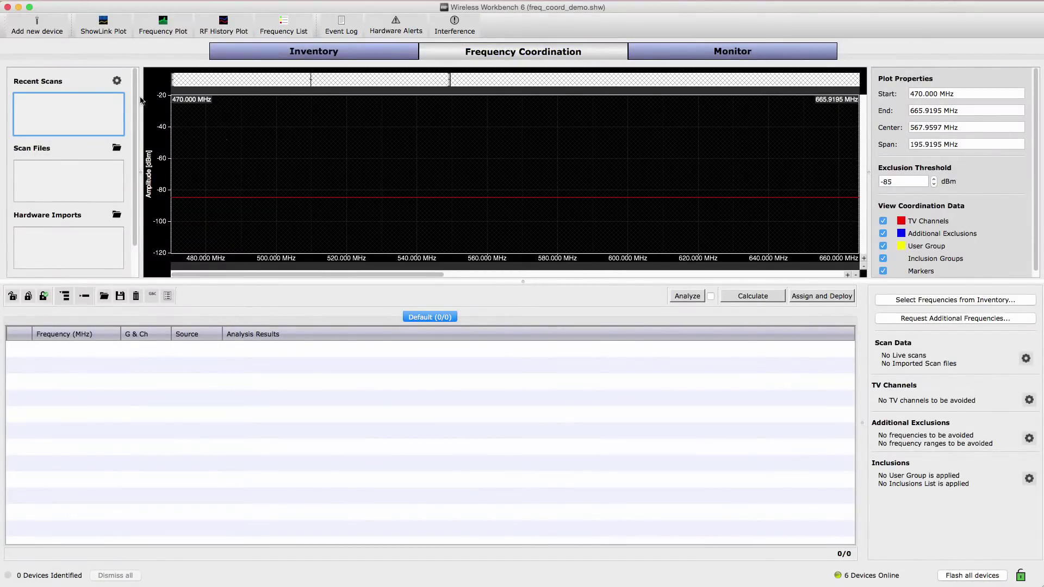
Start a live scan with only the AXT600 checked in Live Scan Settings
left_click(117, 81)
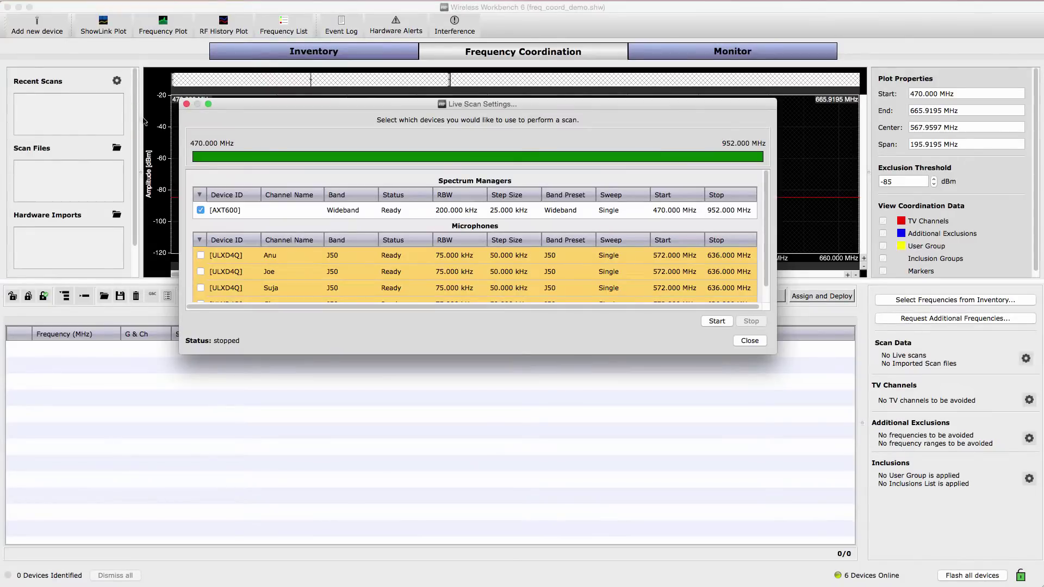
left_click(201, 212)
left_click(201, 255)
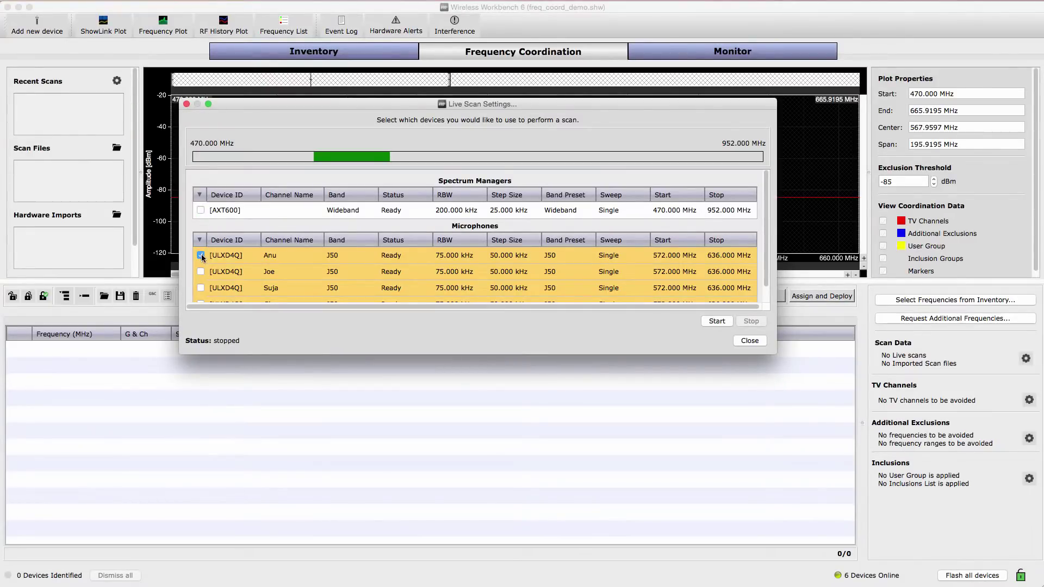
left_click(201, 255)
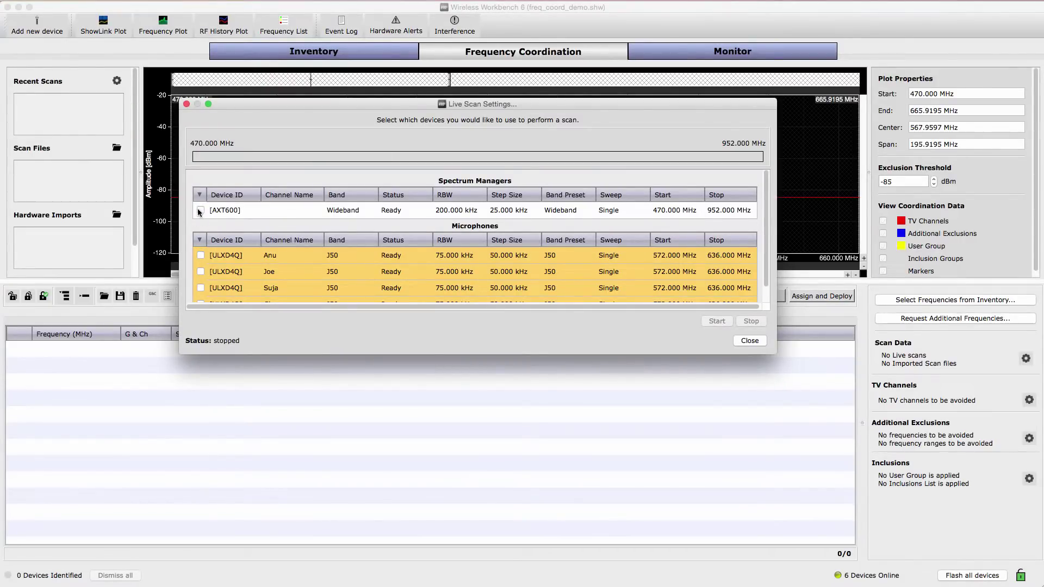
left_click(200, 210)
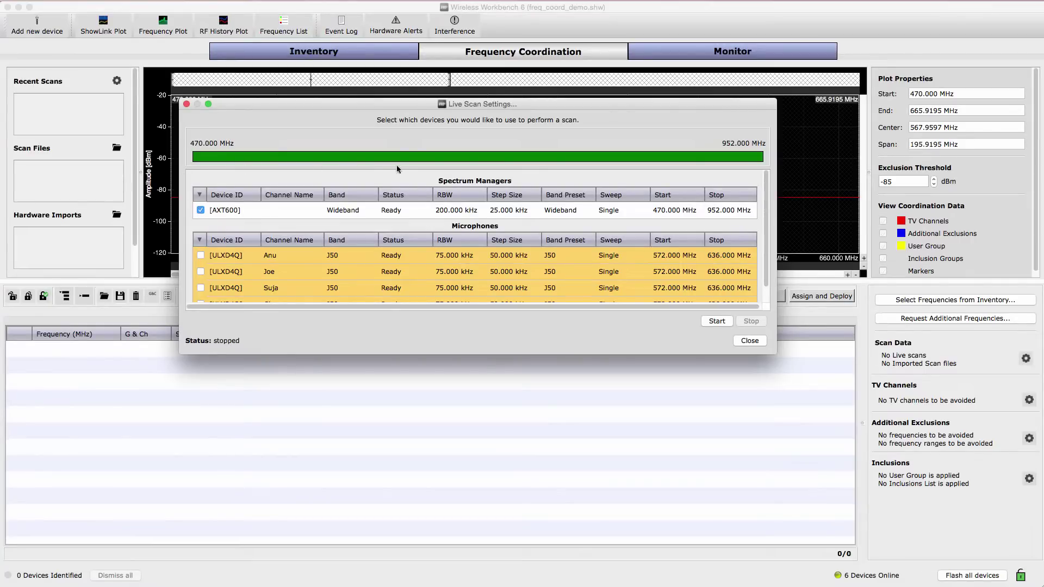
left_click(717, 321)
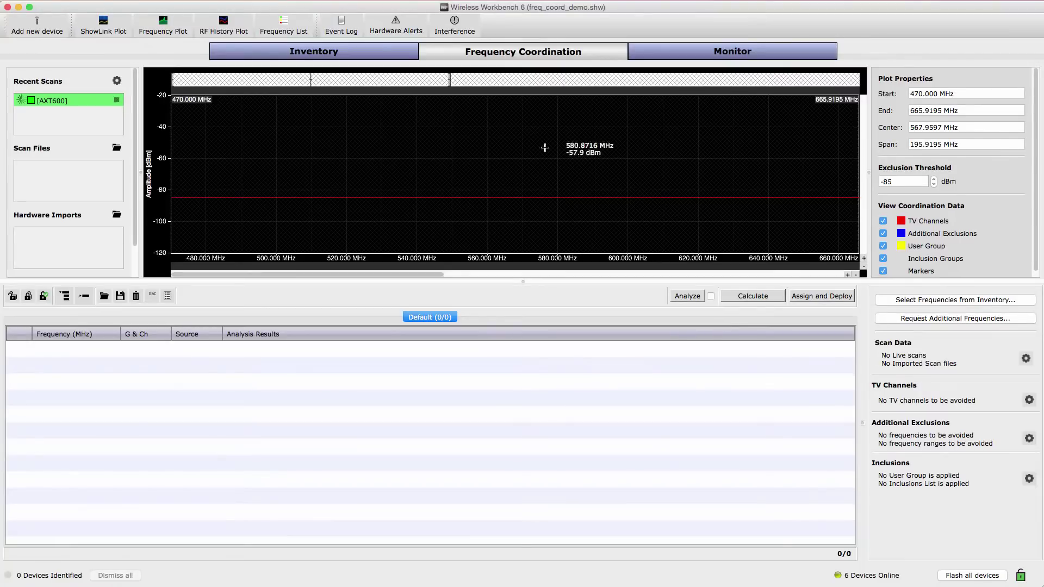
Zoom the spectrum plot to about 470–657 MHz, then open Select Frequencies from Inventory
left_click_drag(455, 79, 872, 75)
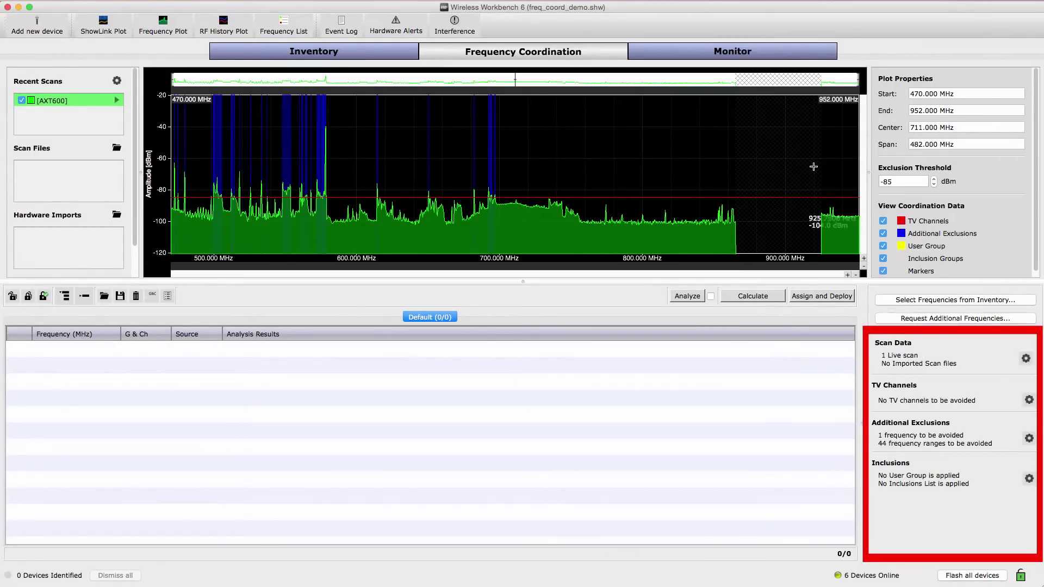
left_click_drag(858, 82, 435, 81)
mouse_move(363, 85)
left_mouse_down()
mouse_move(475, 87)
mouse_move(376, 89)
left_mouse_up()
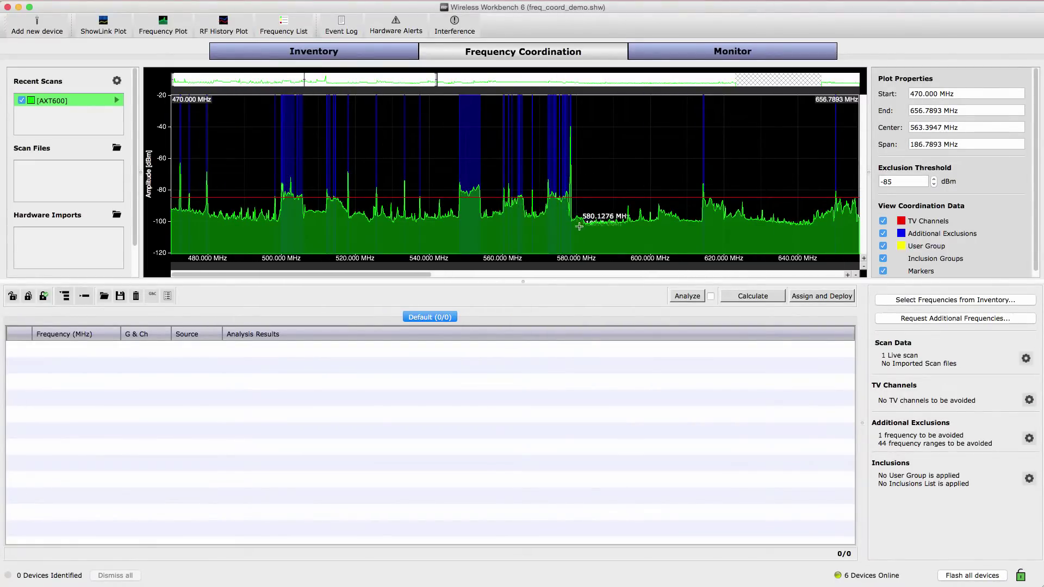
left_click(593, 370)
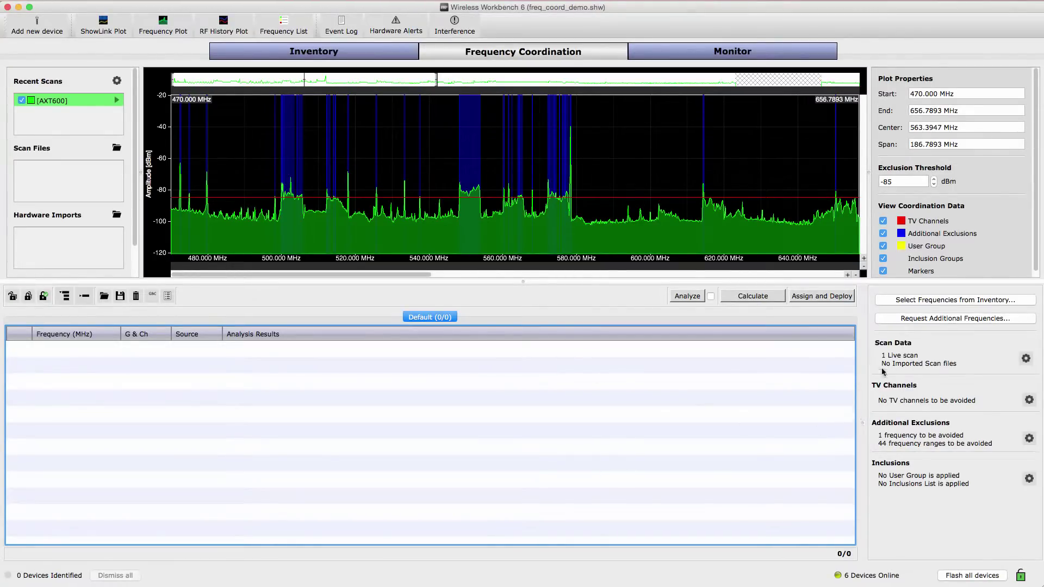
left_click(890, 302)
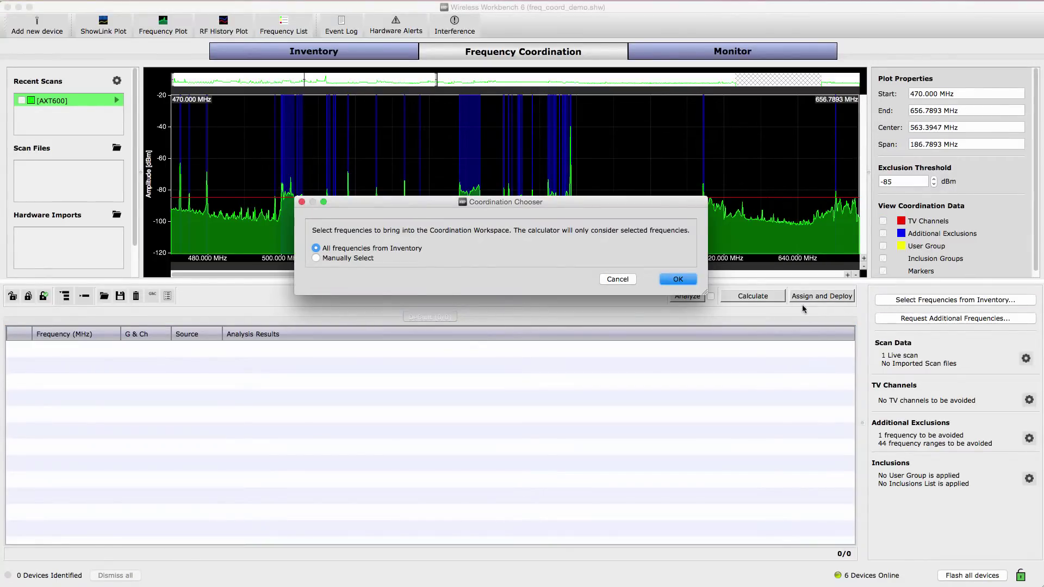
Bring all 13 inventory frequencies into coordination and drag the first J8 channel to about 563.150 MHz
left_click(687, 281)
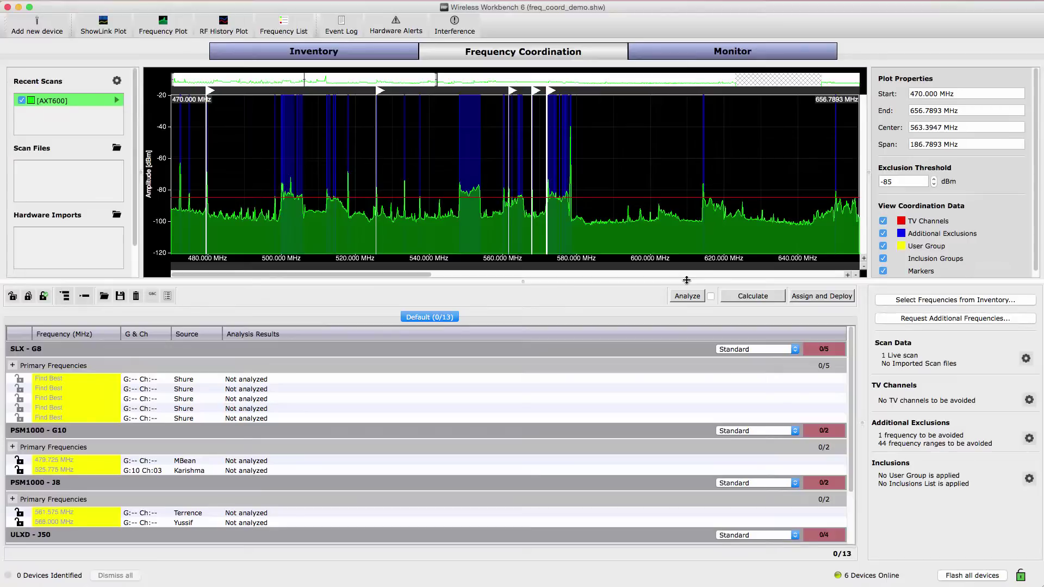
left_click(854, 342)
mouse_move(853, 343)
left_mouse_down()
mouse_move(853, 368)
mouse_move(852, 333)
left_mouse_up()
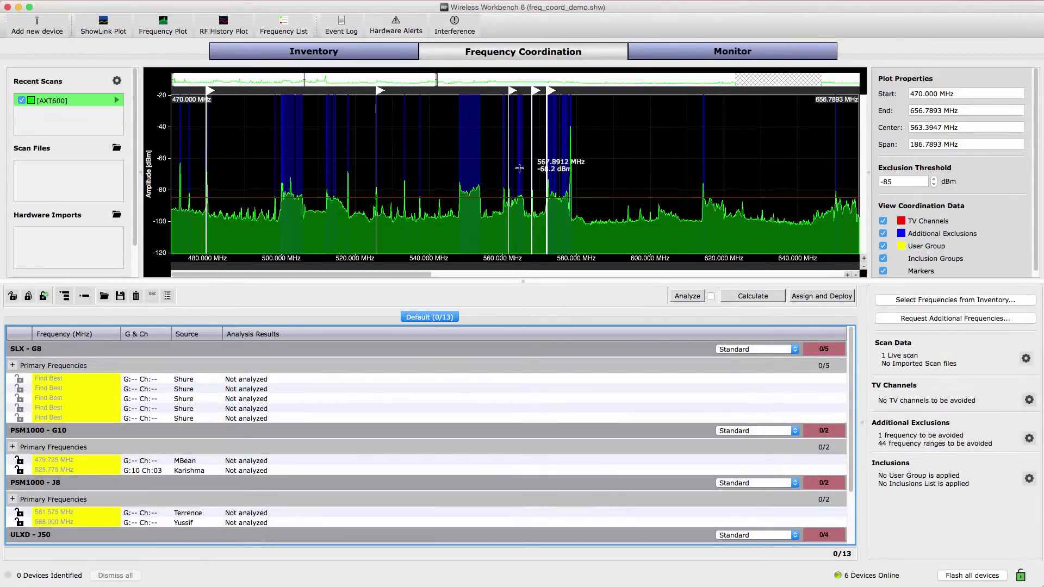
left_click(514, 224)
left_click_drag(514, 224, 518, 224)
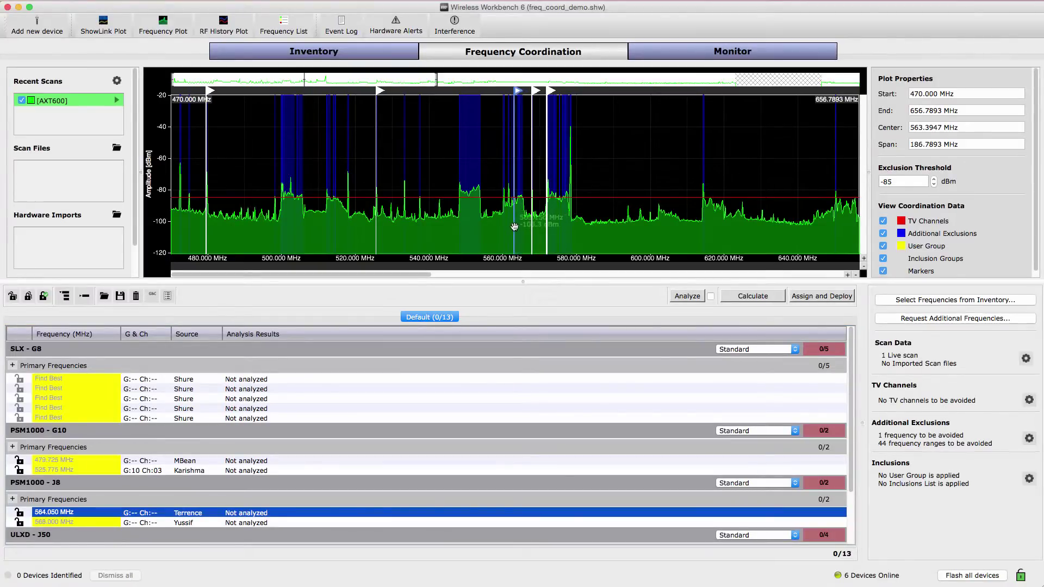
Enter 561.025 MHz for the first J8 channel and run Analyze against the scan
double_click(61, 513)
type("561025")
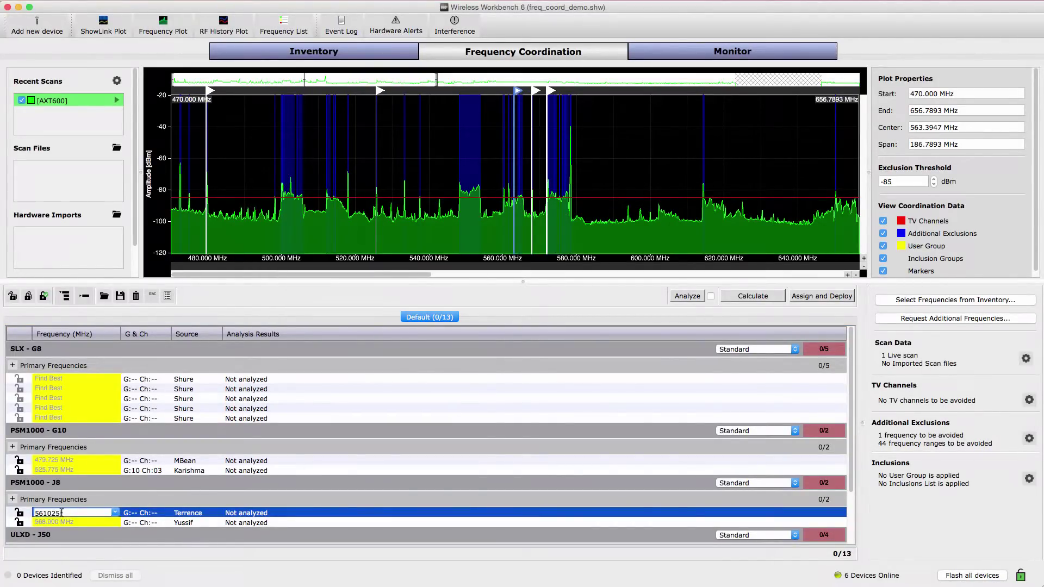
key("Return")
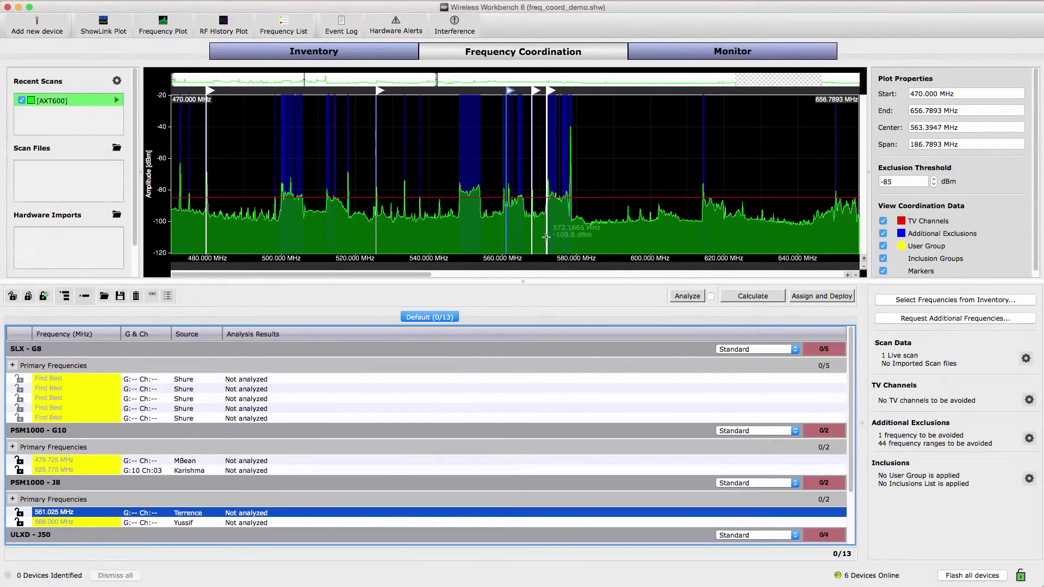
left_click(687, 297)
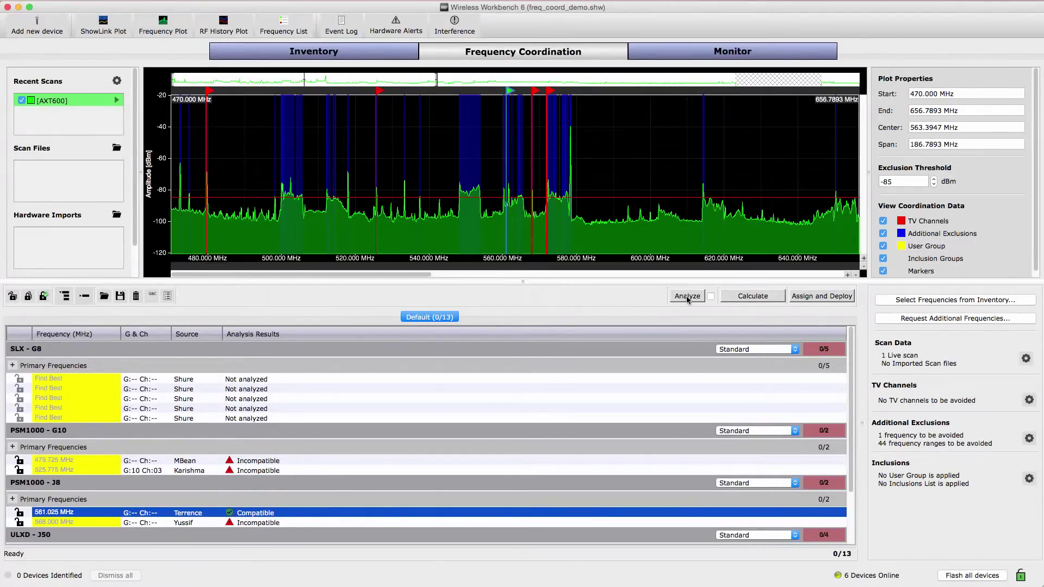
Enlarge the frequency table and lock the 561.025 MHz J8 row
left_click_drag(523, 282, 522, 274)
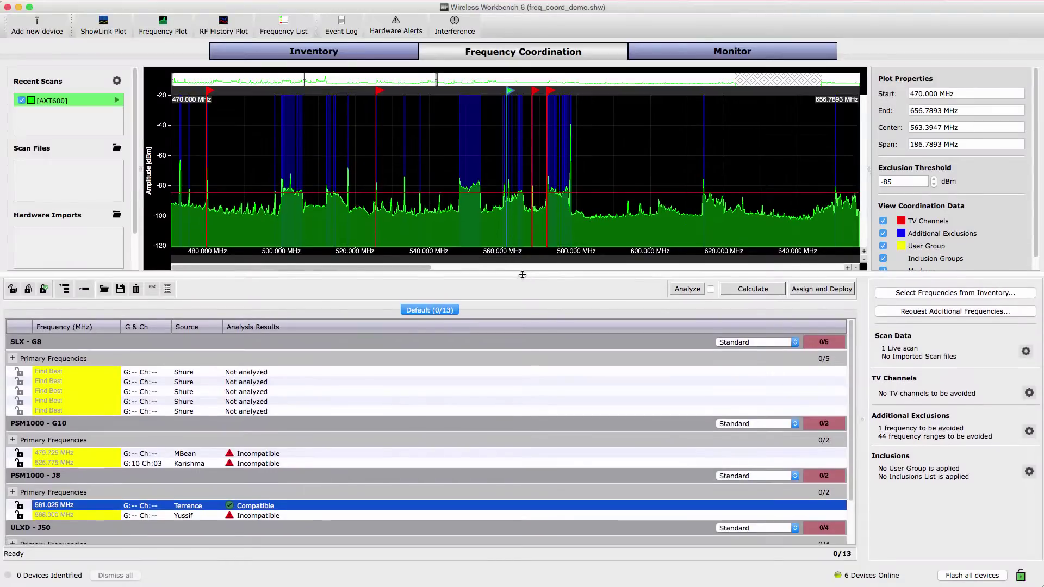
scroll(190, 465, "down", 3)
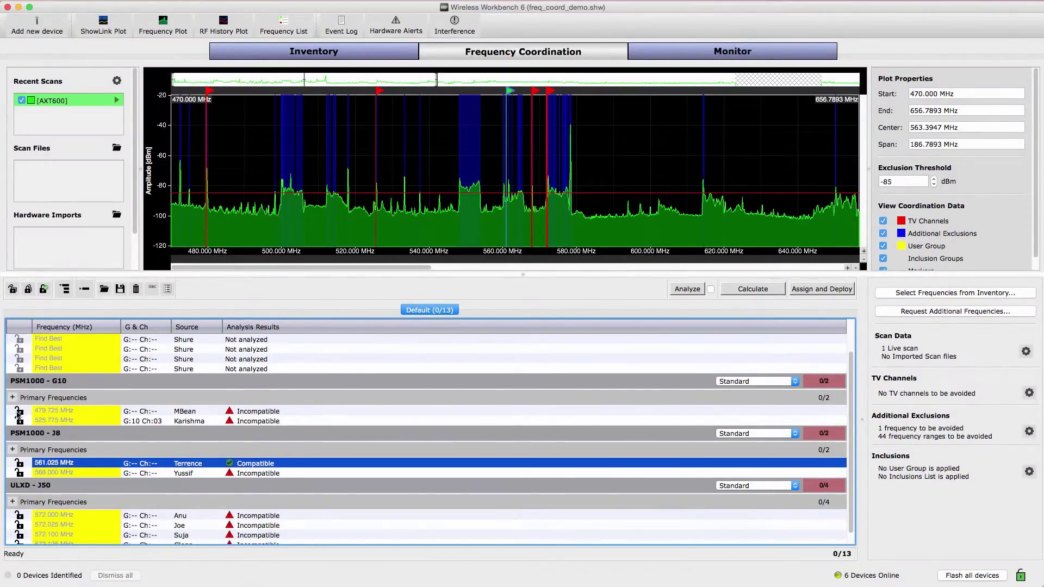
scroll(41, 495, "up", 2)
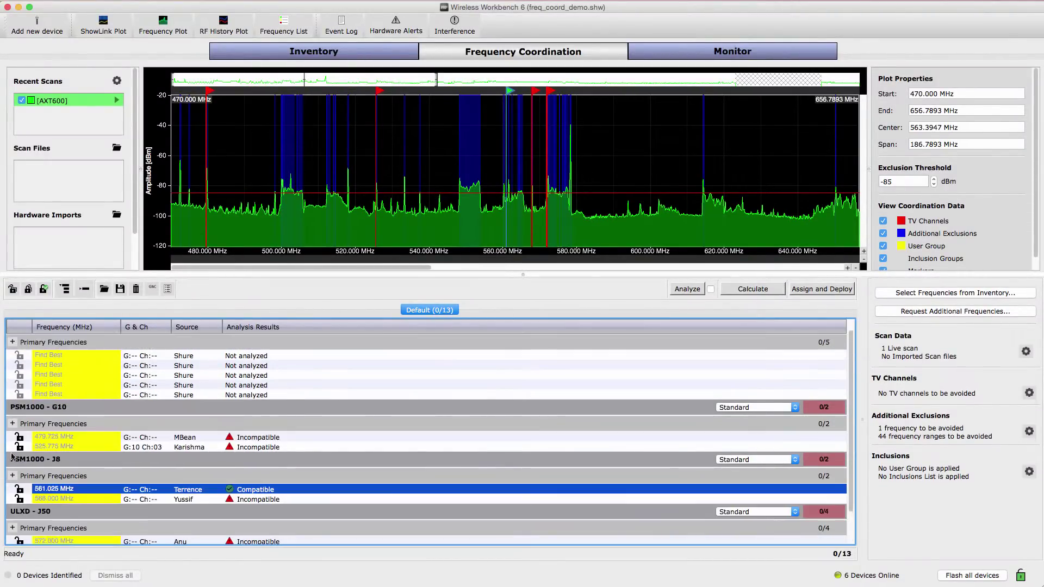
left_click(20, 492)
scroll(20, 491, "down", 3)
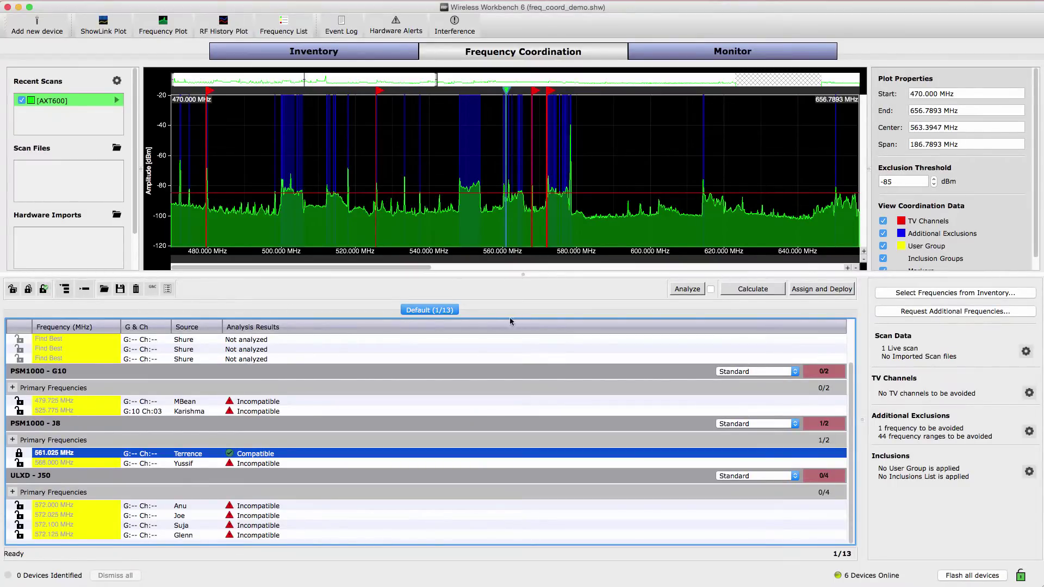
Run Calculate and scroll the list to confirm 13/13 frequencies compatible
left_click(761, 291)
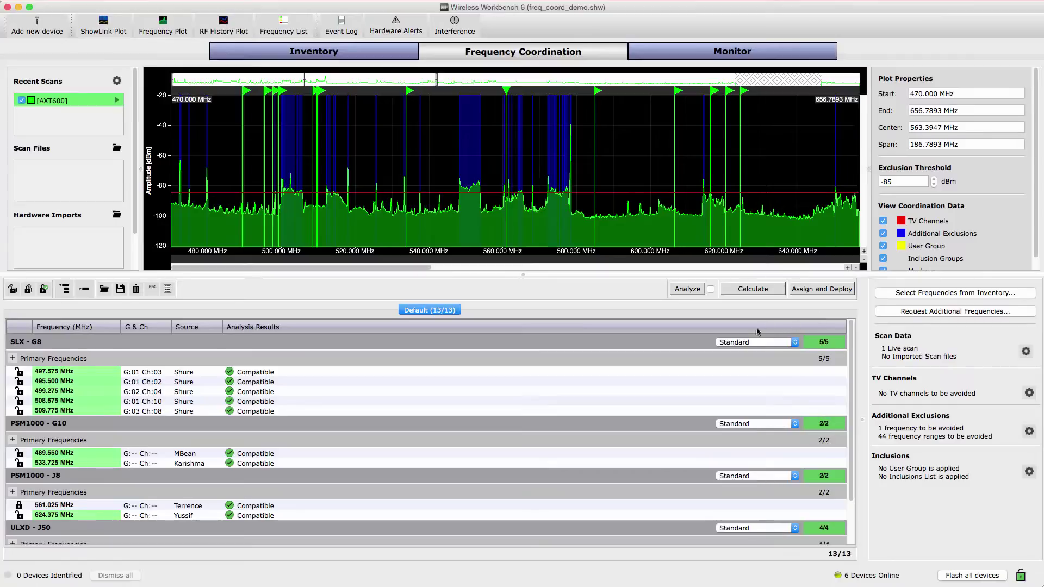
scroll(294, 431, "down", 2)
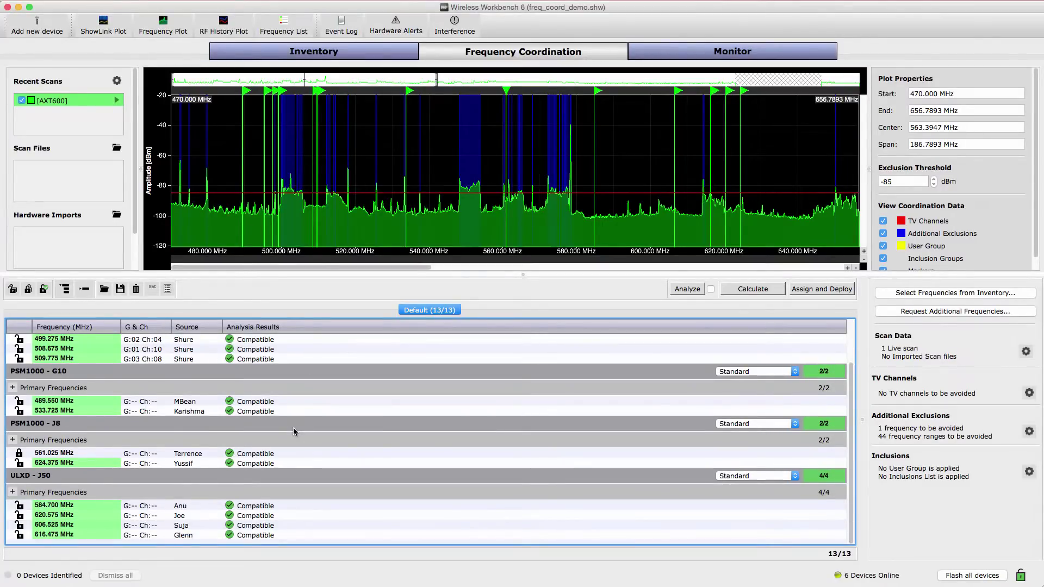
scroll(293, 431, "up", 2)
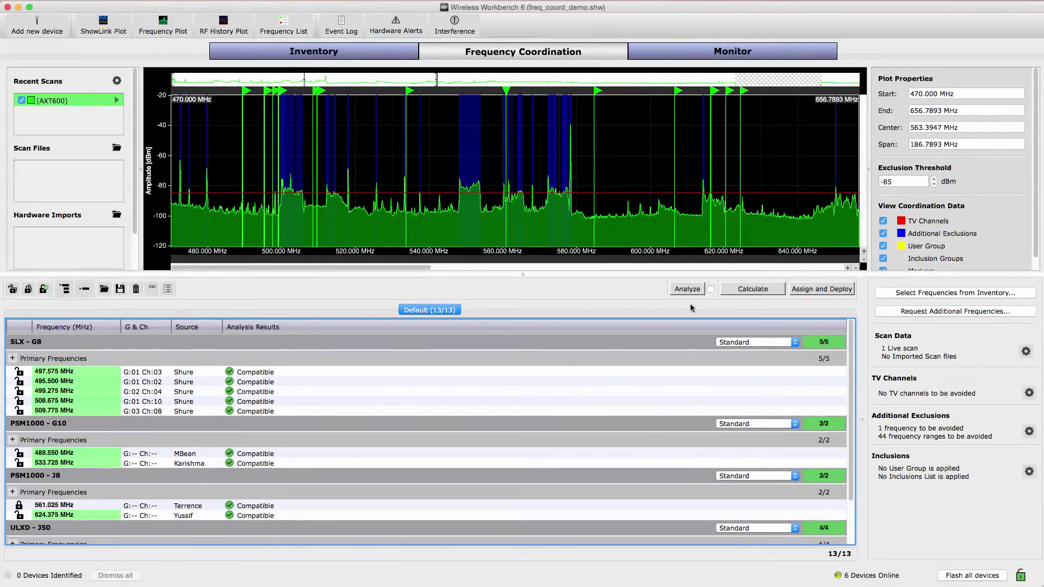
Open Assign and Deploy, enlarging and raising the window to show every group
left_click(834, 292)
left_click_drag(704, 423, 704, 567)
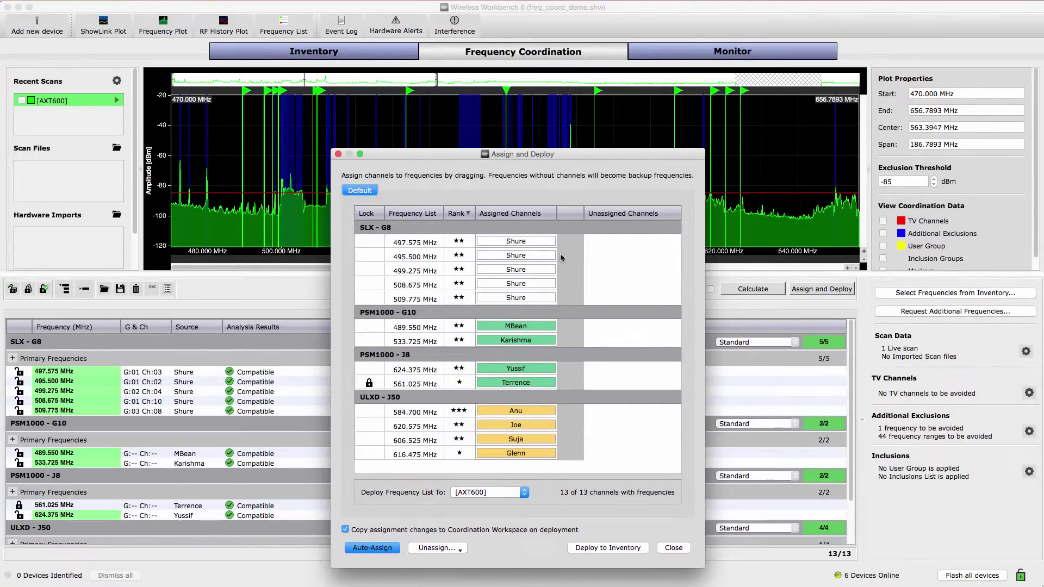
left_click_drag(543, 156, 528, 85)
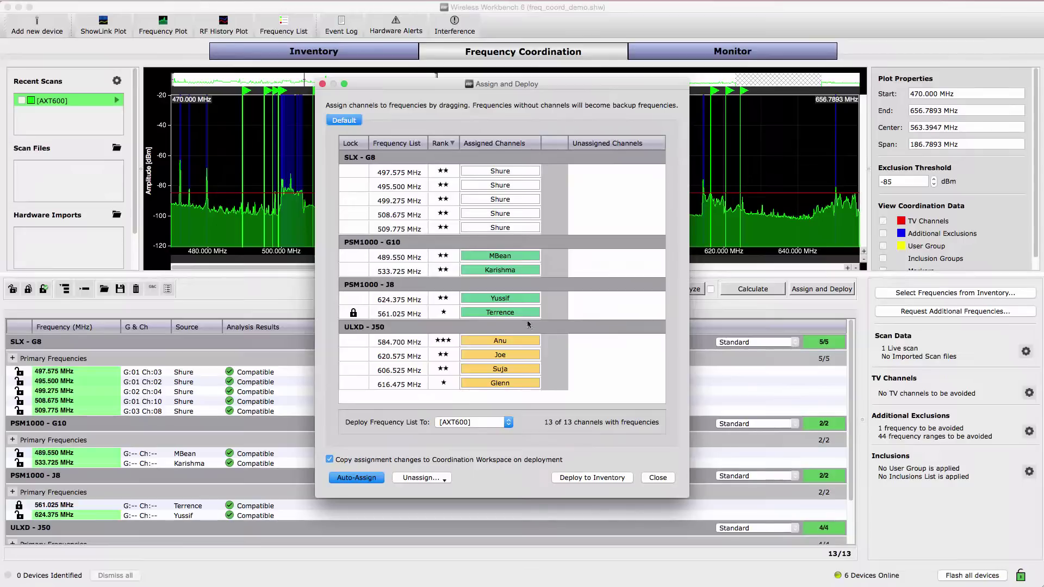
Reassign channels to 606.525, 616.475 and 624.375 MHz rows, then deploy all 13 to inventory
left_click_drag(508, 344, 614, 342)
left_click_drag(523, 357, 580, 381)
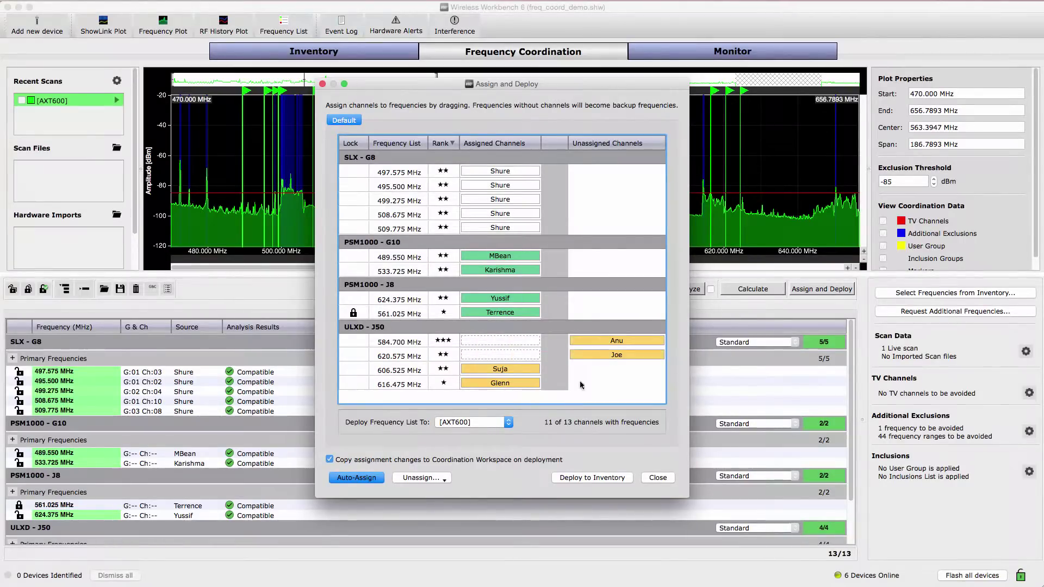
mouse_move(514, 371)
left_mouse_down()
mouse_move(604, 372)
mouse_move(518, 369)
left_mouse_up()
left_click_drag(585, 356, 514, 356)
left_click_drag(508, 317, 514, 299)
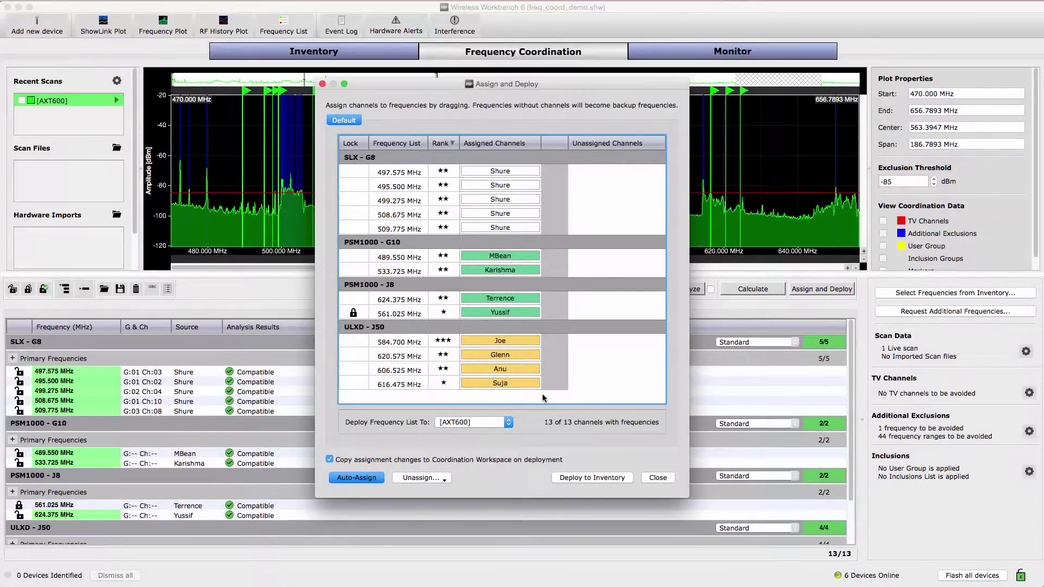
left_click(609, 479)
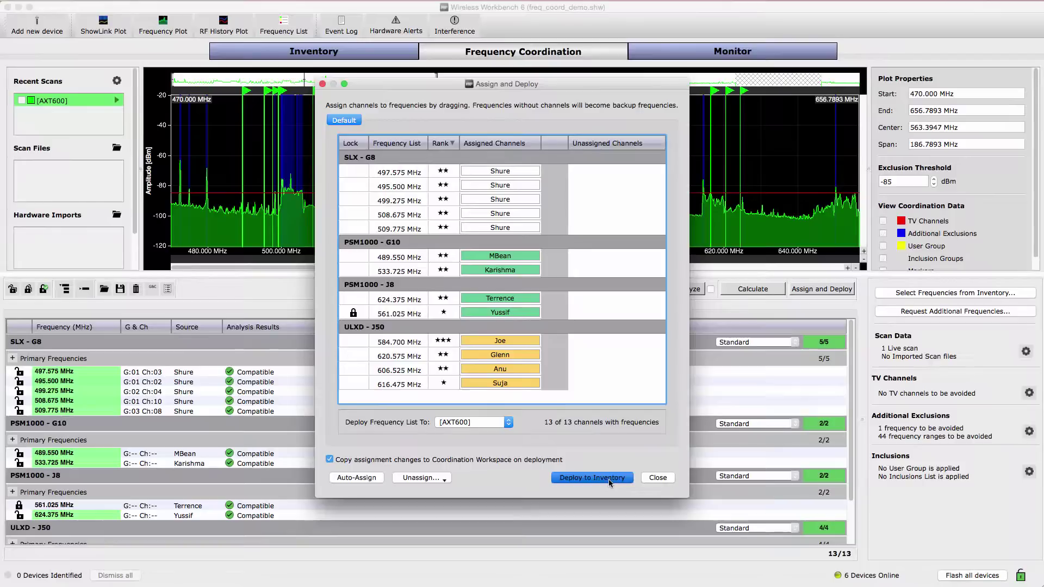